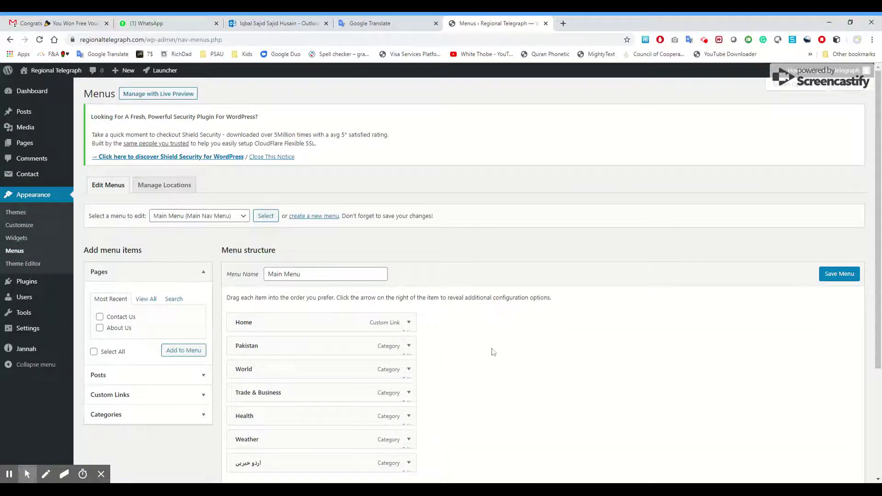
Check which categories are available to add to the Main Menu
scroll(496, 351, down, 1)
scroll(535, 343, down, 1)
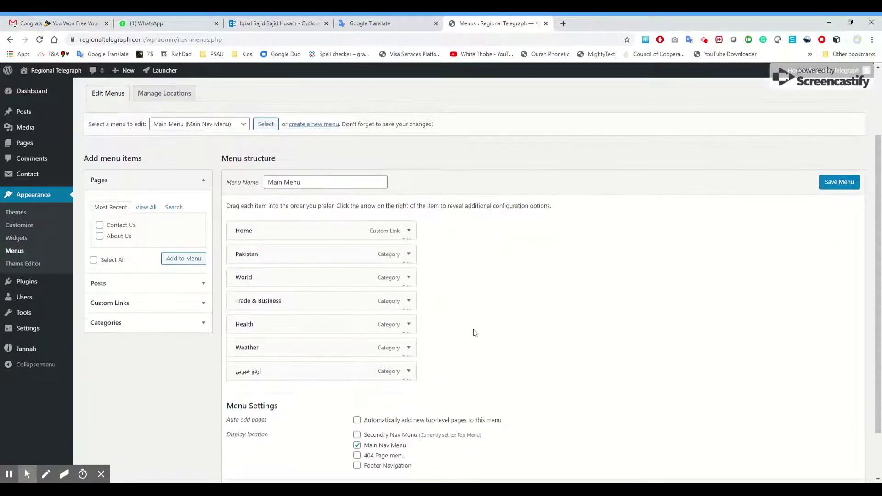
click(203, 325)
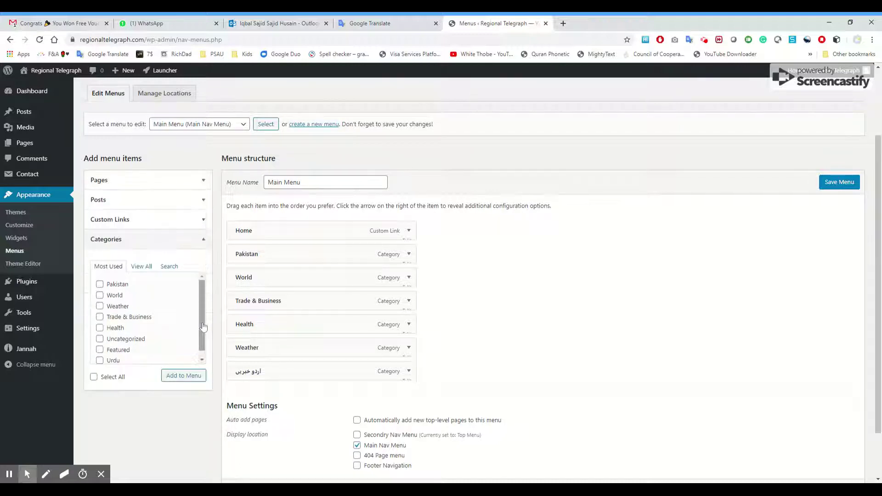
drag(201, 311, 202, 331)
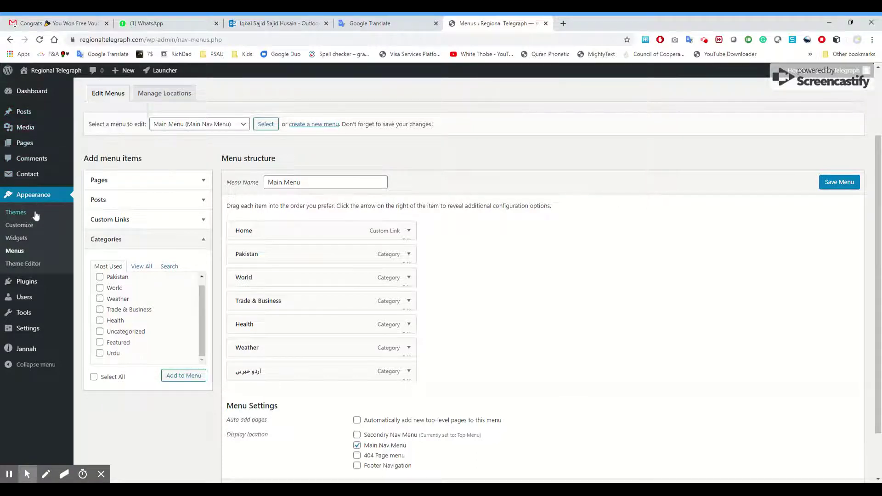
Create a new post with "أخبار عربية" as both its title and its body paragraph
mouse_move(21, 113)
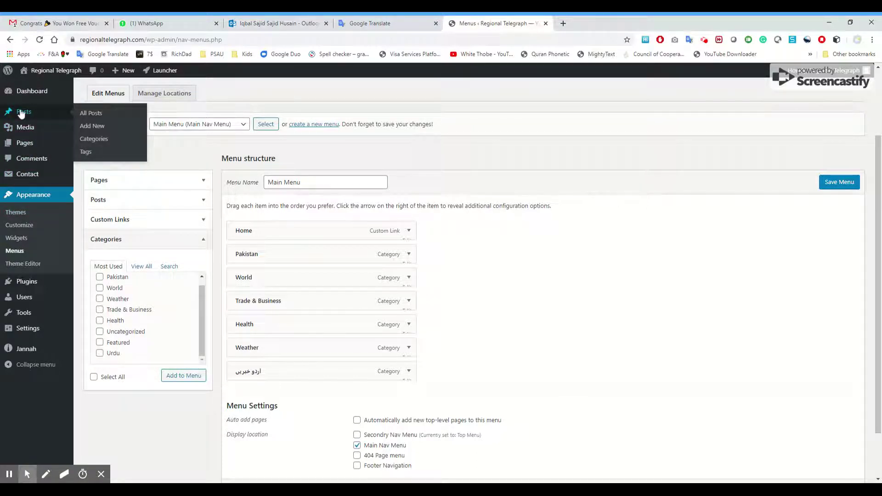
click(21, 113)
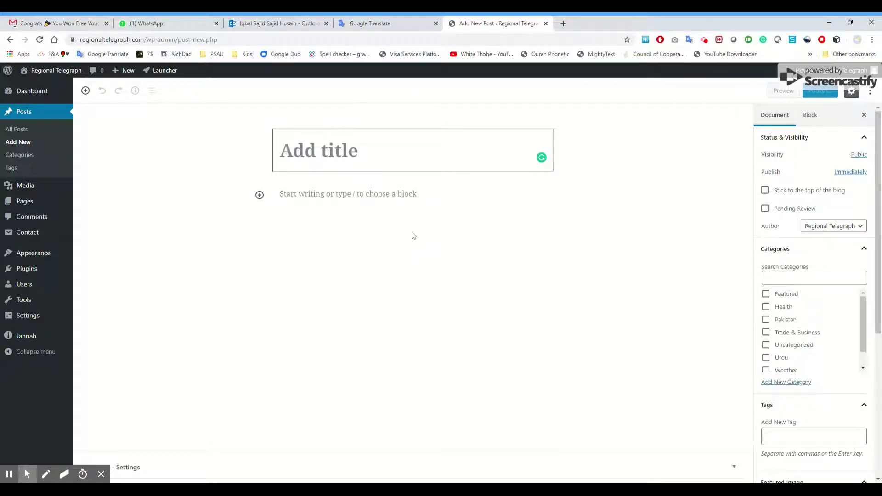
text(أخبار عربية)
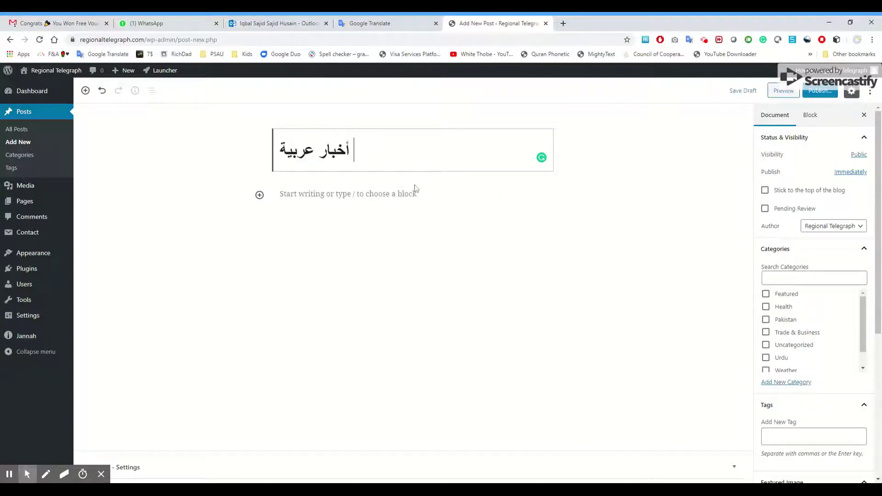
click(322, 194)
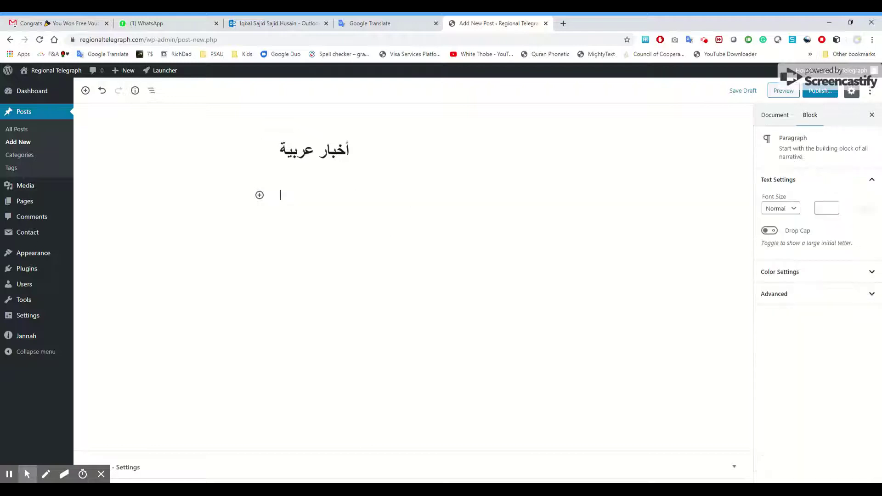
text(أخبار عربية)
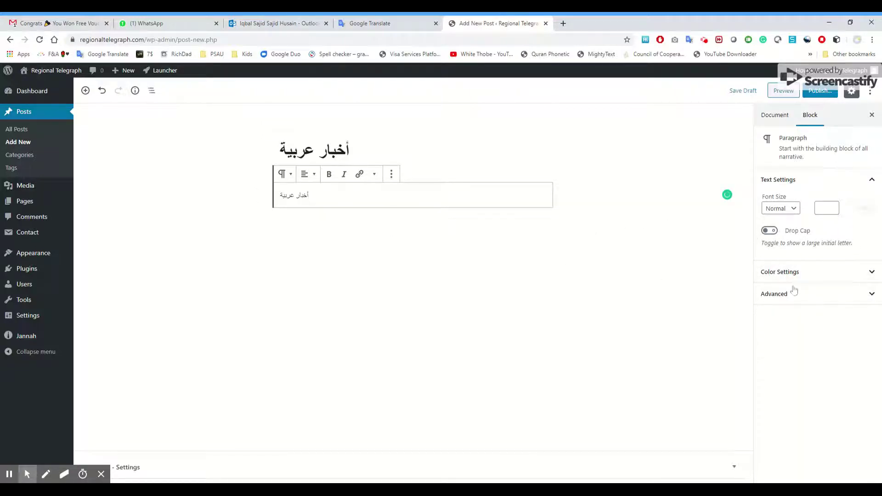
Align the text of the post's body paragraph to the right
click(436, 278)
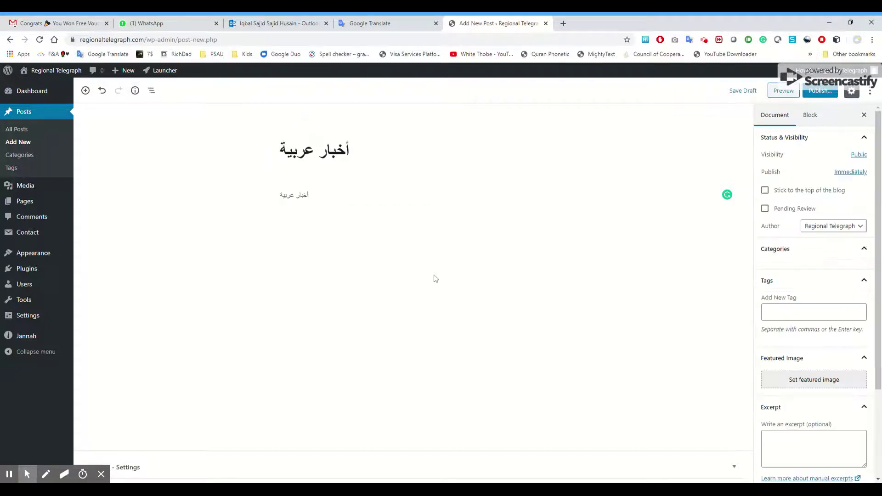
click(304, 193)
click(314, 175)
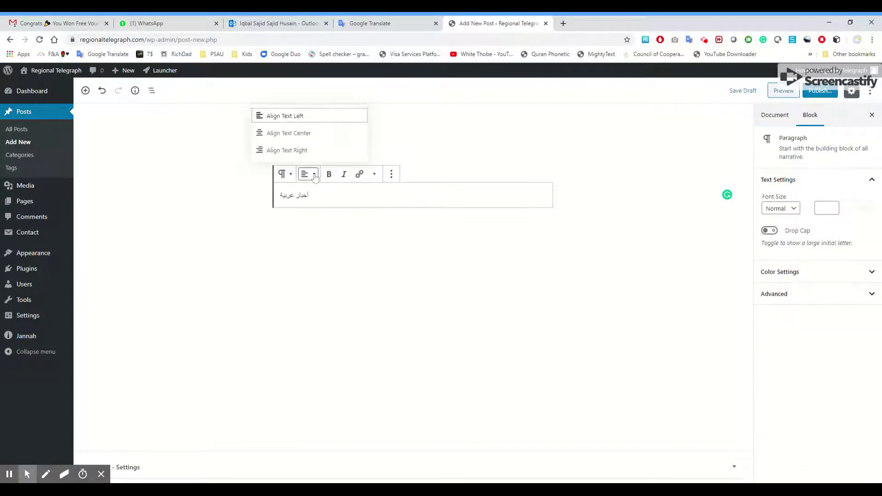
click(294, 151)
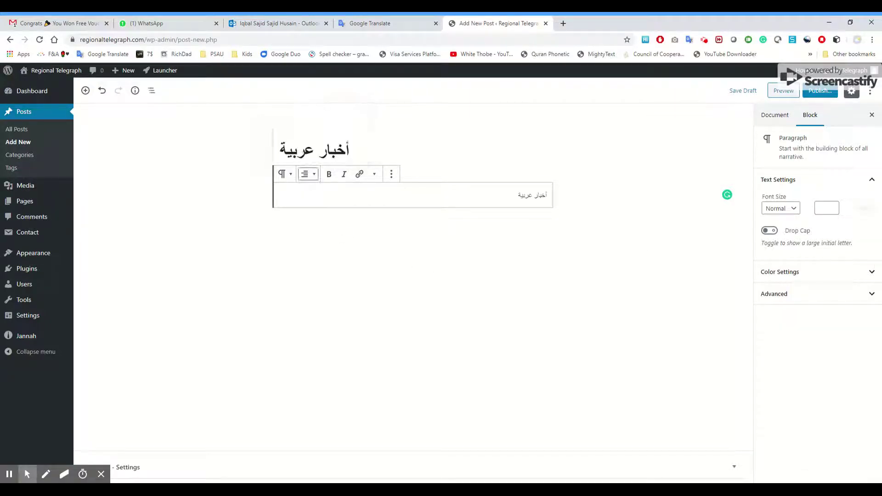
click(423, 286)
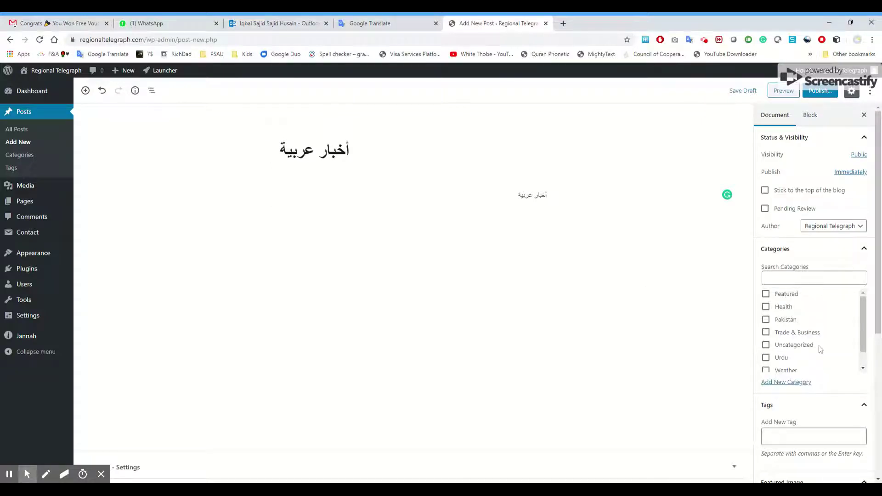
Add a new category named "Arabic" to the post, without a parent category
click(796, 385)
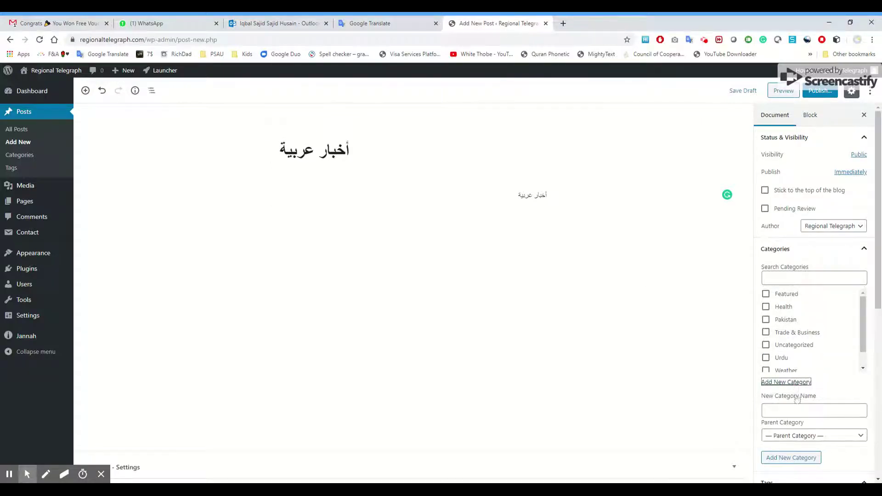
click(814, 411)
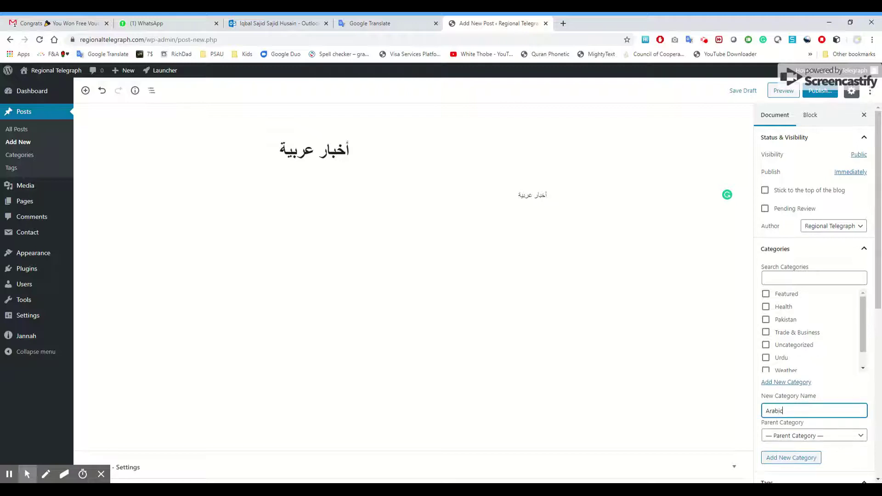
click(851, 440)
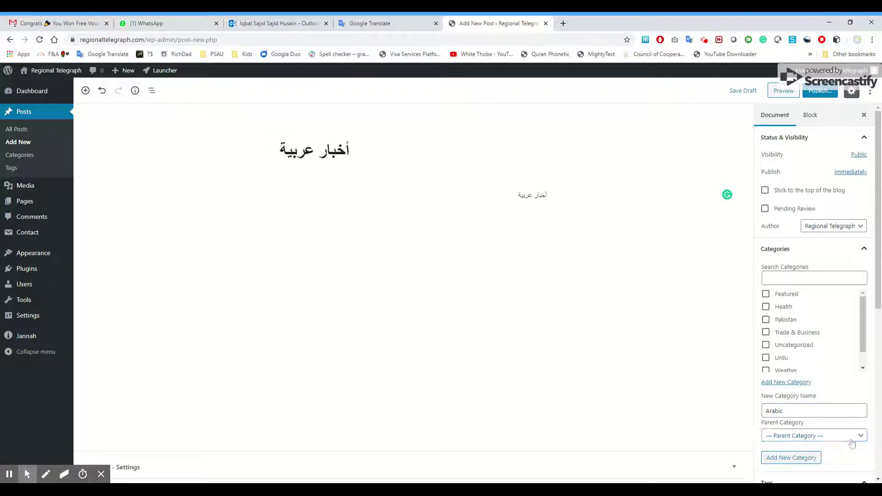
click(798, 463)
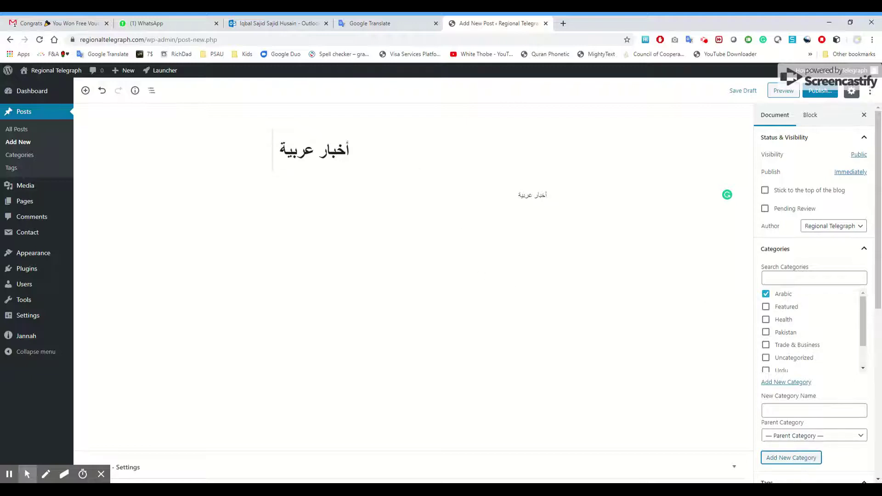
Save the Arabic post as a draft
click(345, 150)
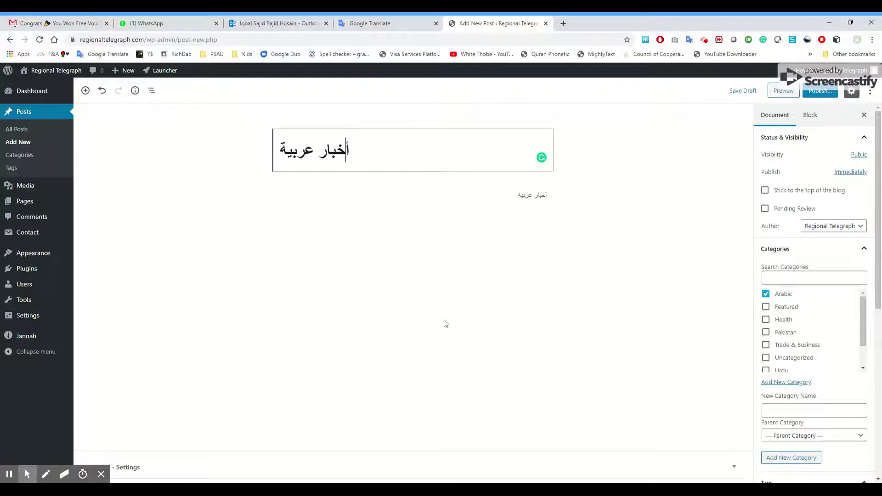
click(520, 195)
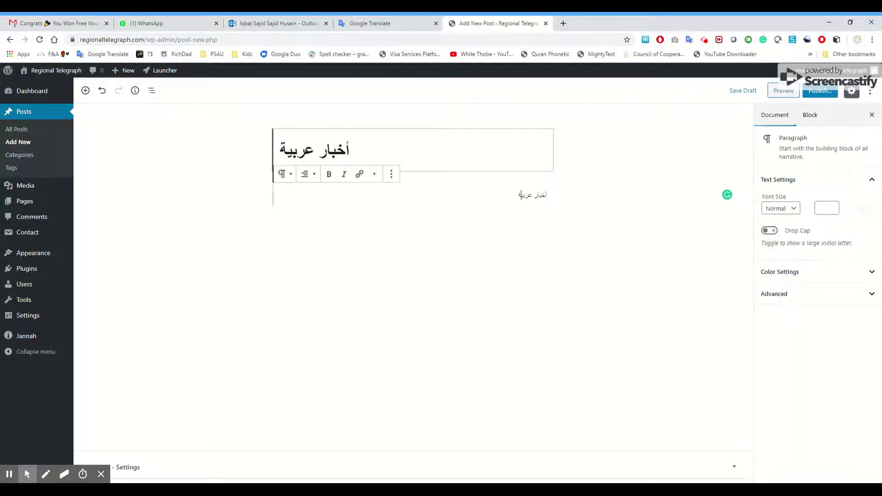
click(481, 260)
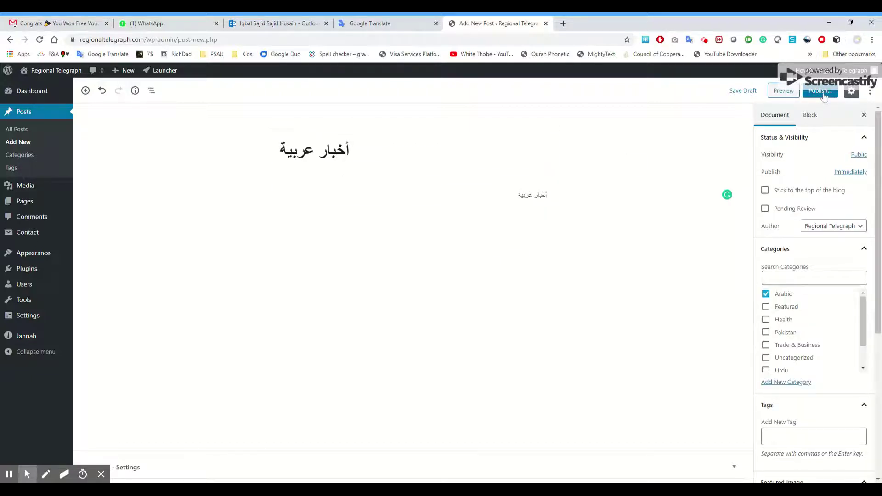
click(751, 94)
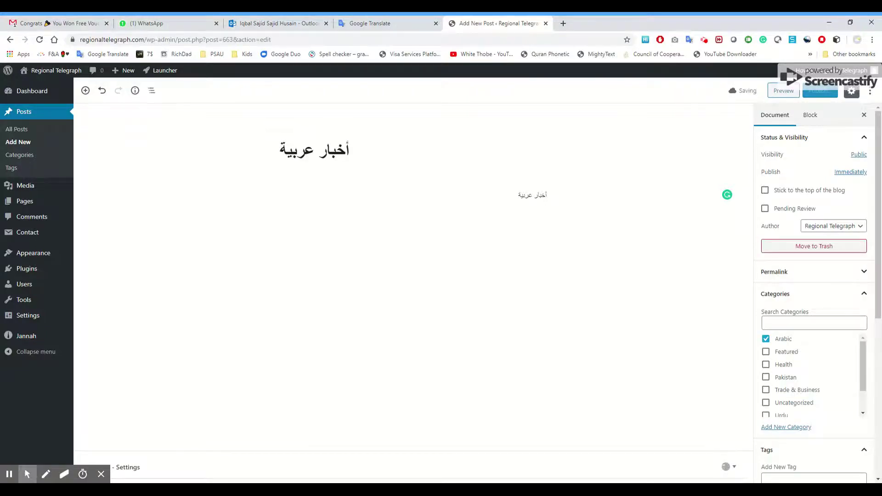
Return to the Main Menu editor and look for the Arabic category among the most used categories
mouse_move(45, 257)
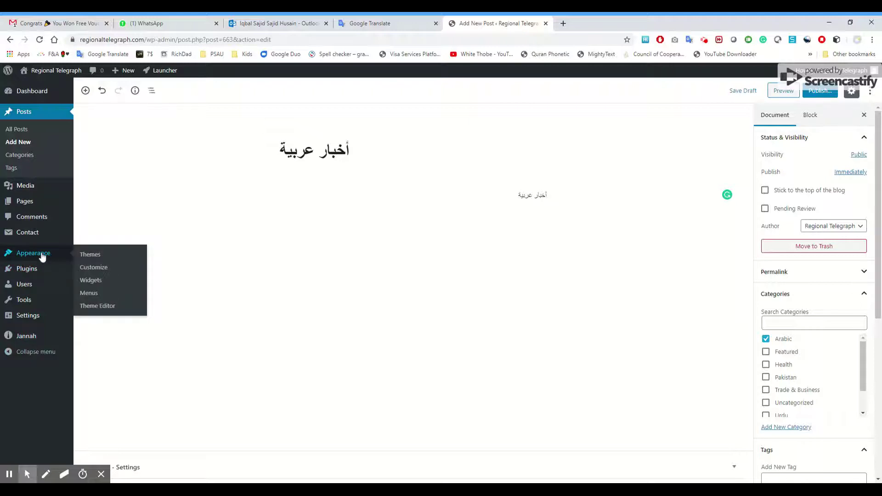
click(42, 257)
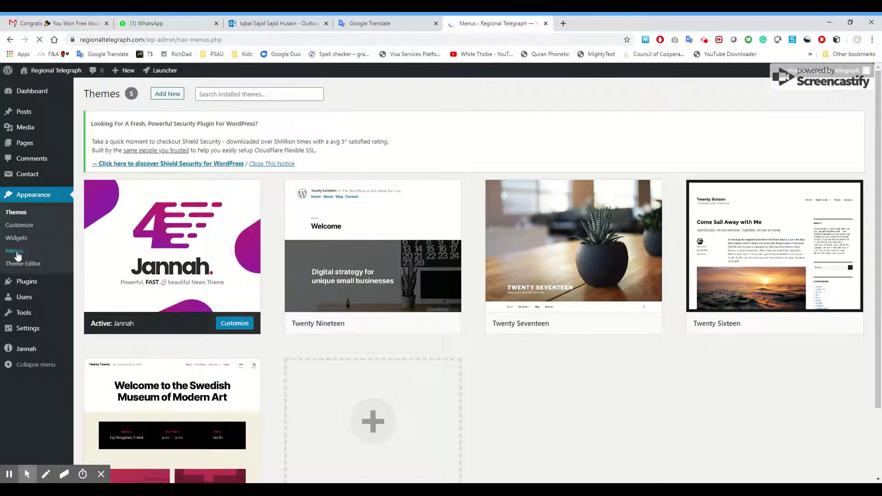
scroll(504, 369, down, 3)
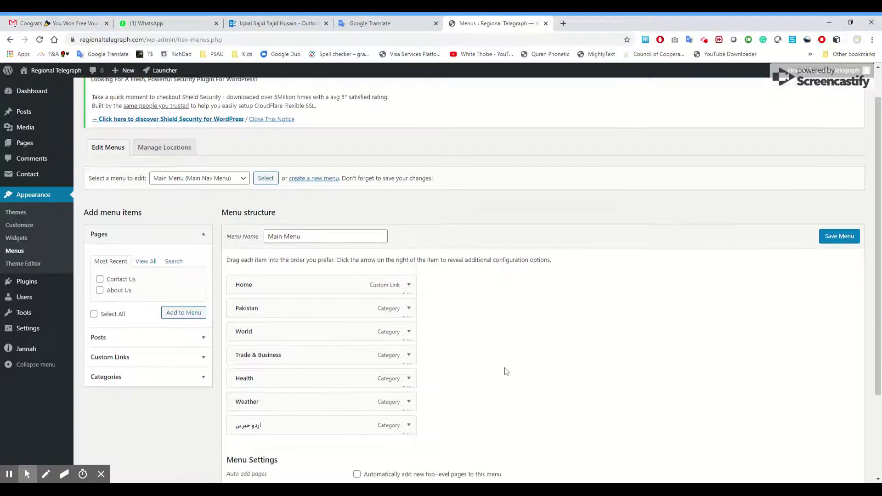
click(204, 264)
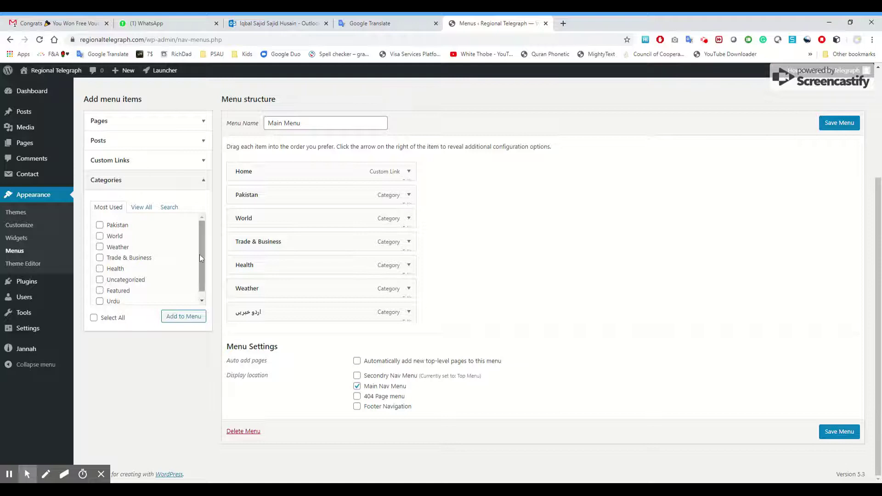
scroll(202, 281, down, 1)
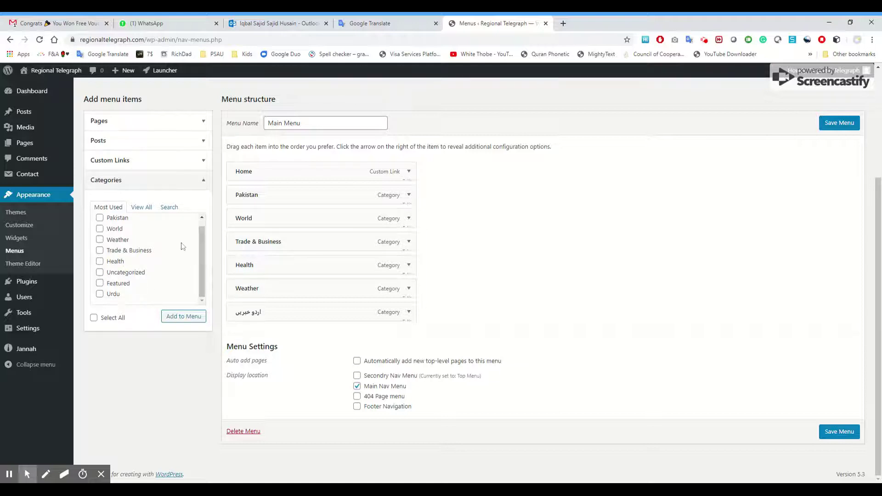
scroll(181, 246, up, 1)
scroll(177, 244, up, 2)
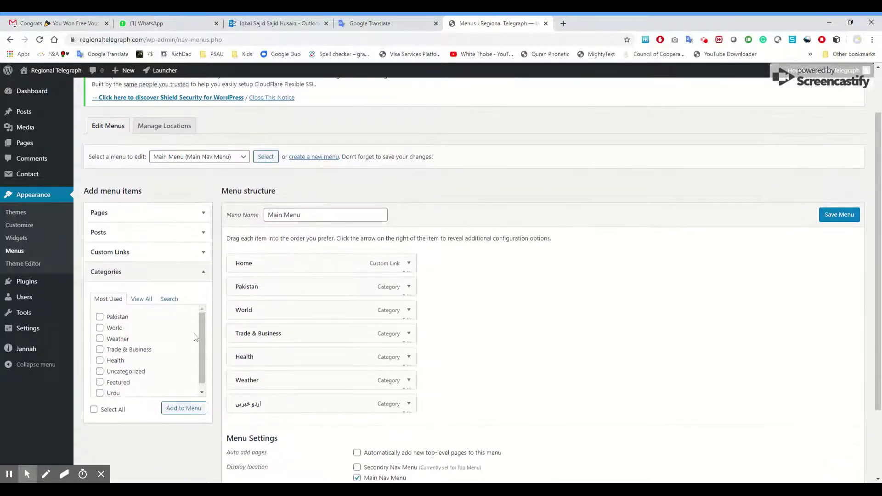
mouse_move(203, 348)
mouse_down()
mouse_move(202, 368)
mouse_move(203, 354)
mouse_up()
View the site's post categories and check for the Arabic category
mouse_move(30, 127)
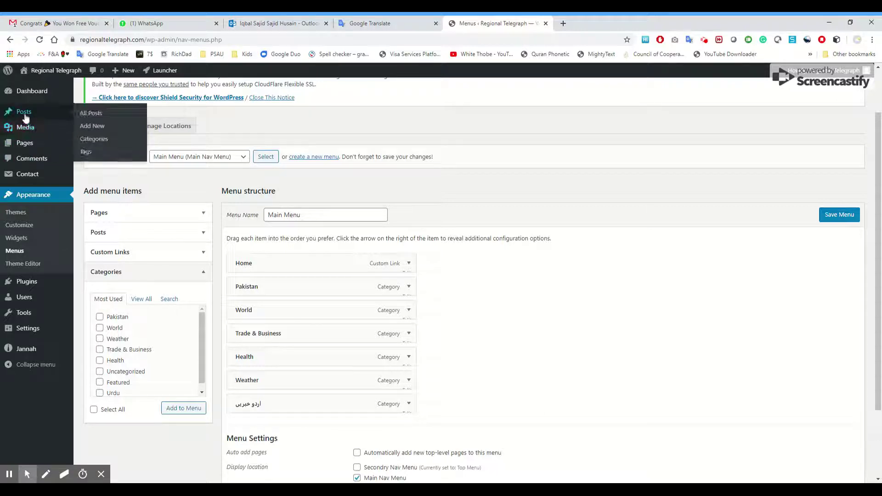
click(93, 140)
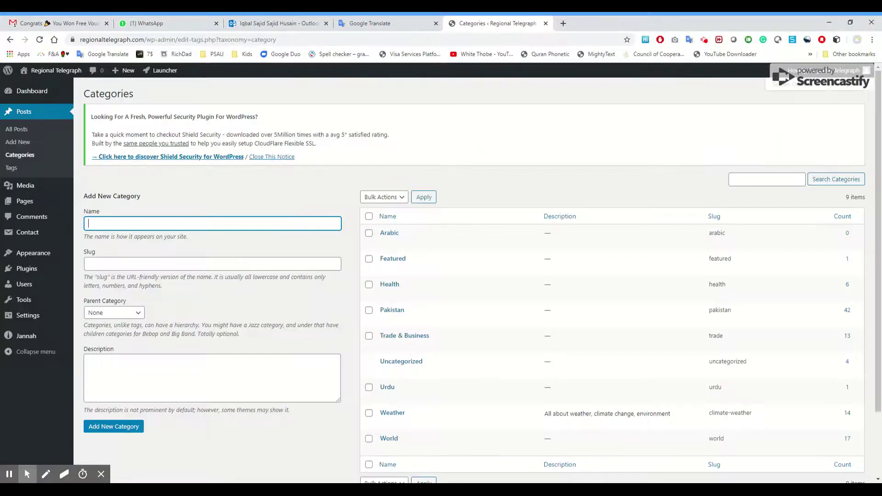
mouse_move(382, 248)
Add the Arabic category from the full category list to the Main Menu
click(28, 256)
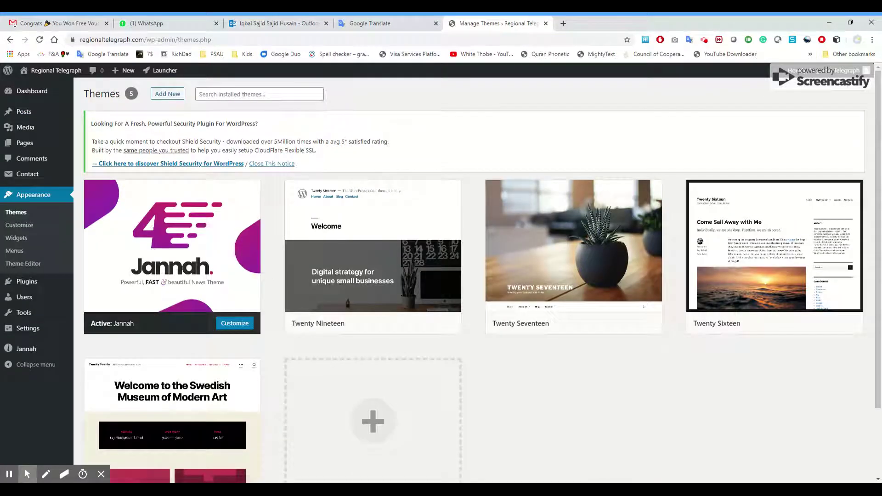
click(14, 251)
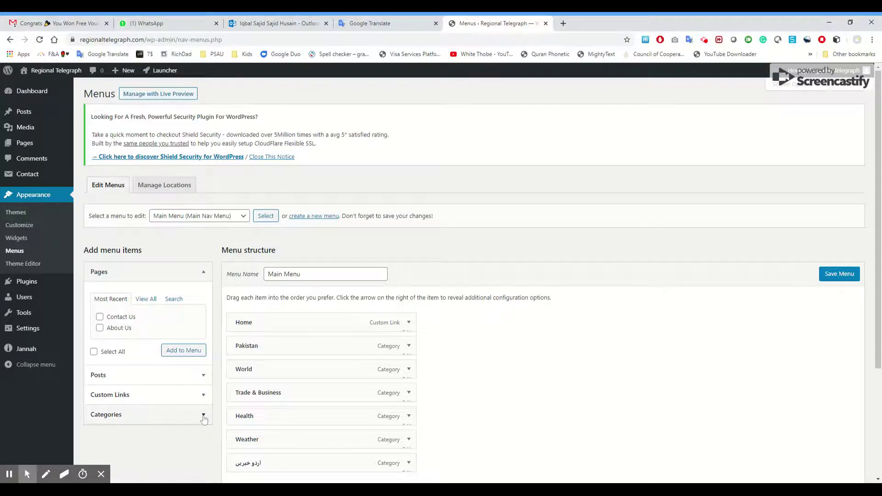
click(204, 416)
drag(204, 419, 205, 440)
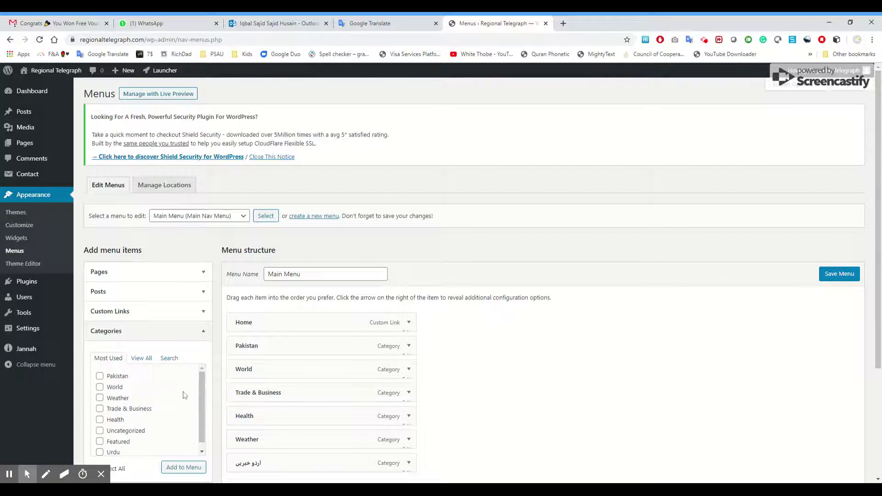
click(142, 358)
click(100, 376)
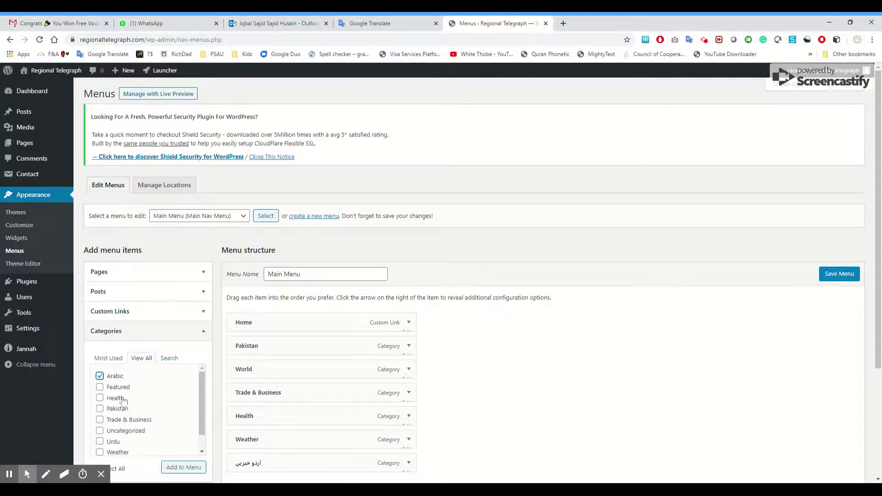
click(191, 469)
Set the navigation label of the Arabic item in the Main Menu to "أخبار عربية" and save the menu
scroll(643, 361, down, 4)
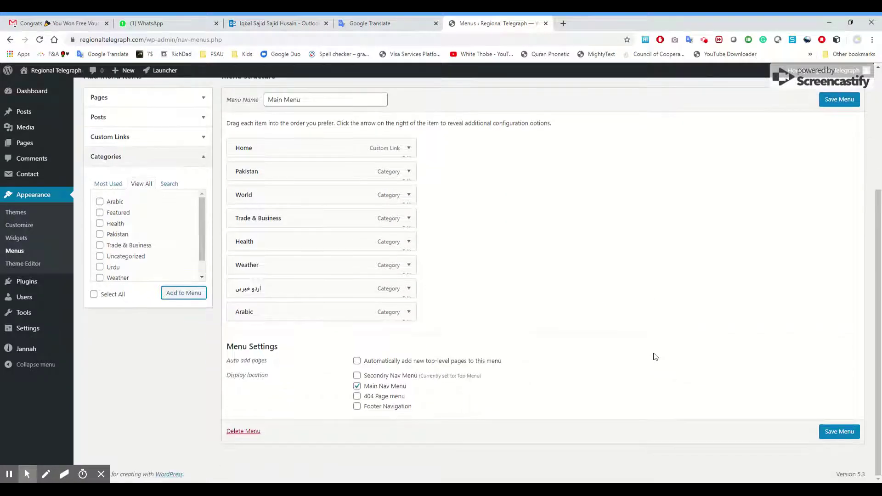
click(409, 313)
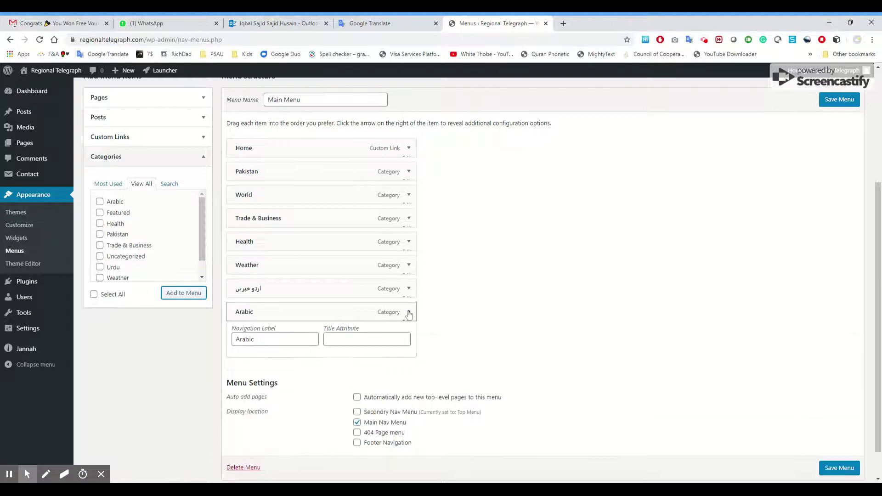
double_click(253, 344)
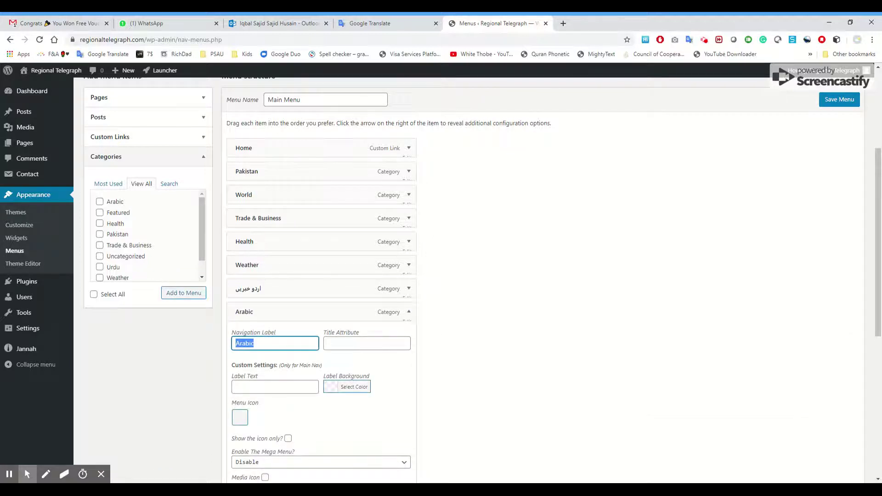
text(أخبار عربية)
scroll(510, 367, down, 6)
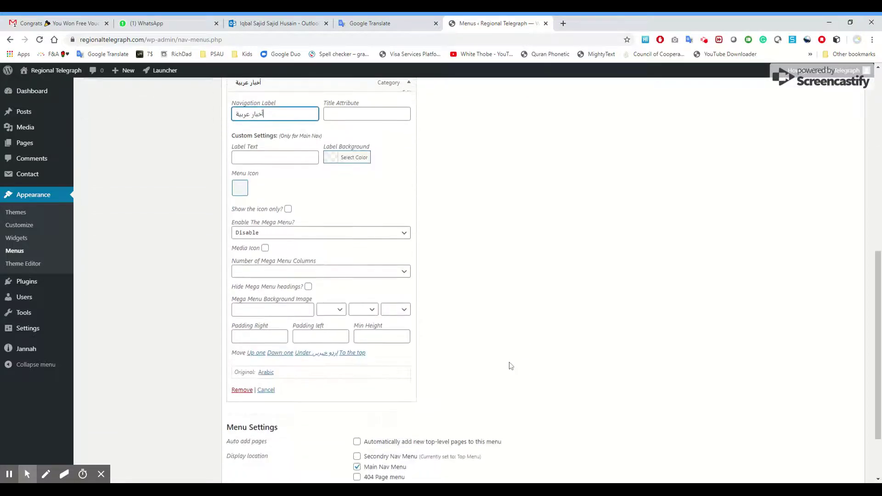
scroll(510, 365, down, 2)
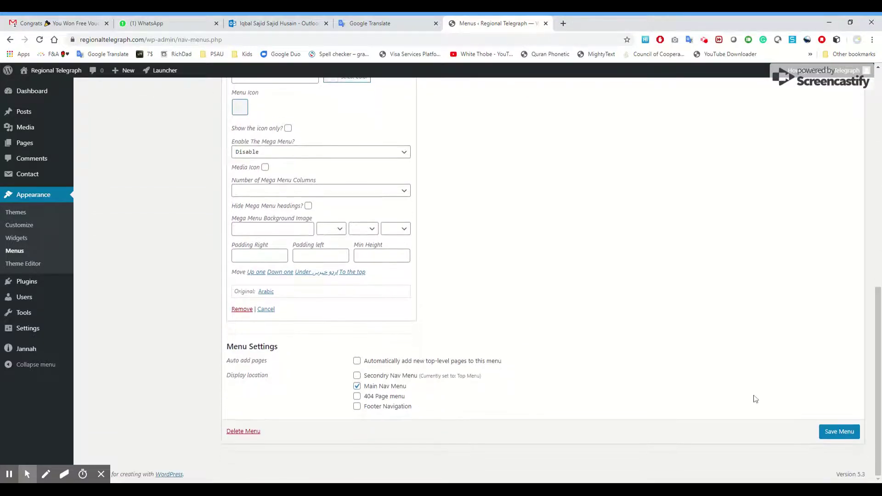
click(840, 432)
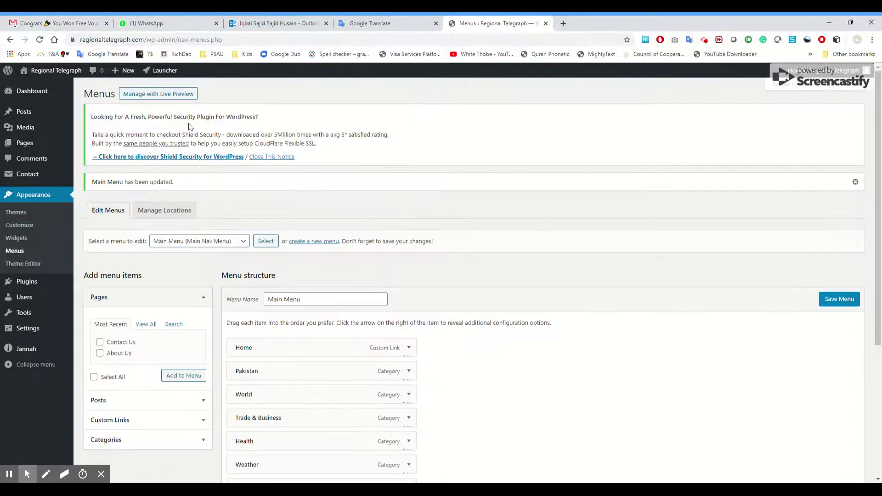
Open the live site in a new browser tab and check its navigation bar for the Arabic news entry
mouse_move(59, 77)
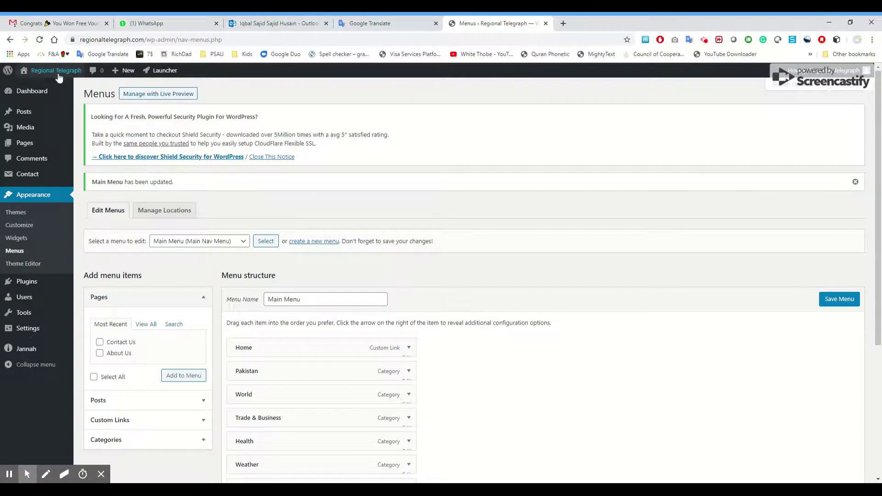
middle_click(34, 88)
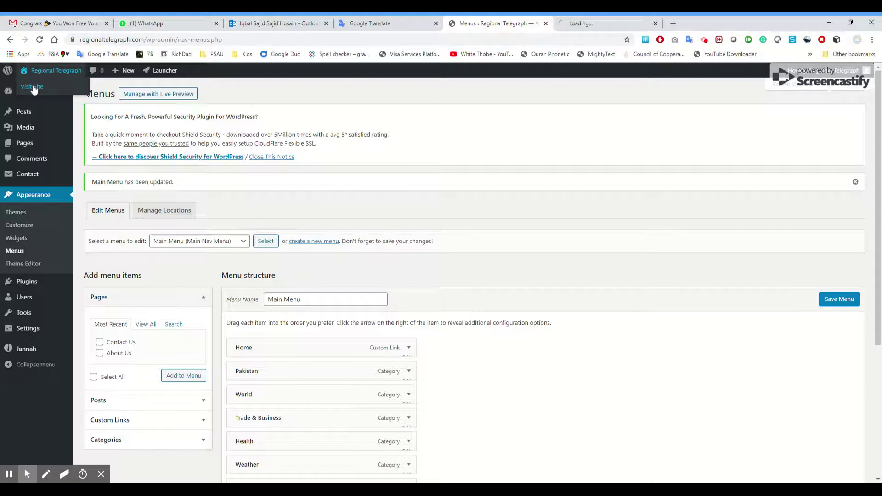
click(607, 24)
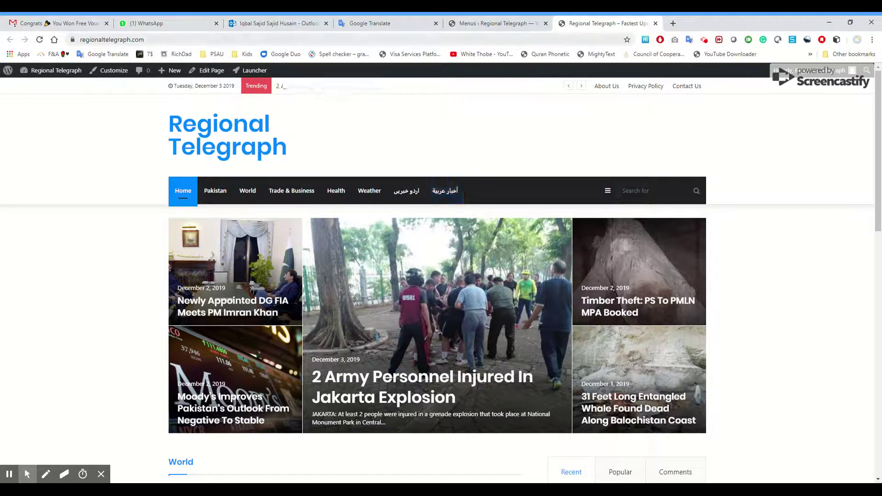
click(149, 23)
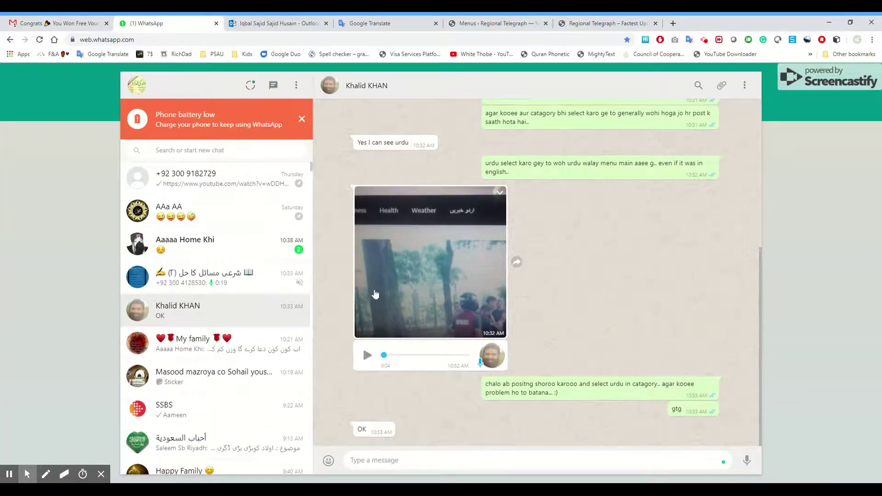
click(610, 26)
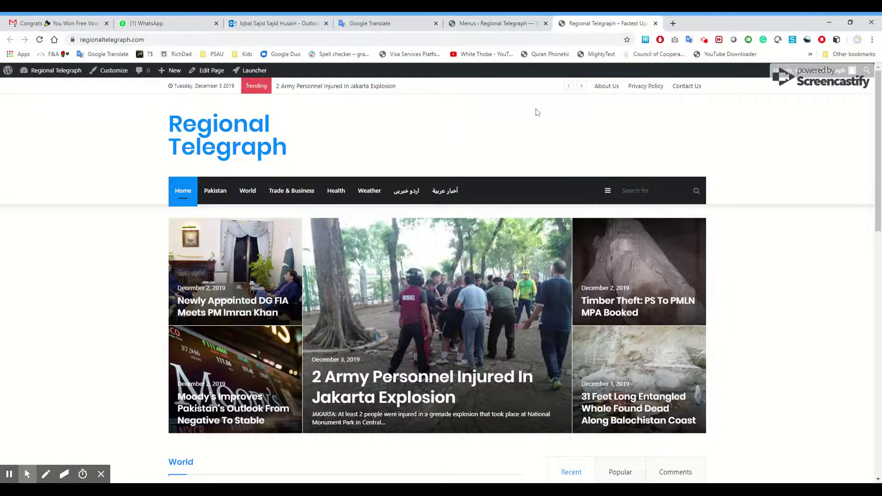
View the Arabic category page on the live site, and compare it with the Urdu category and its post
click(443, 193)
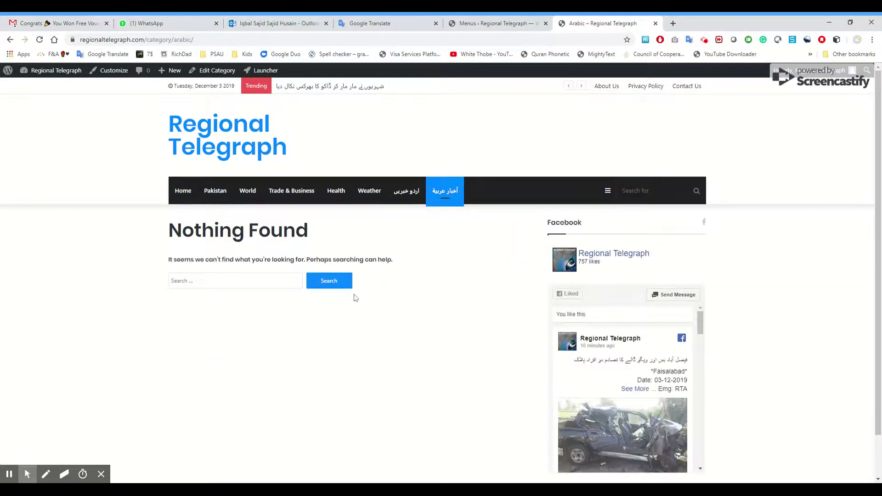
click(409, 198)
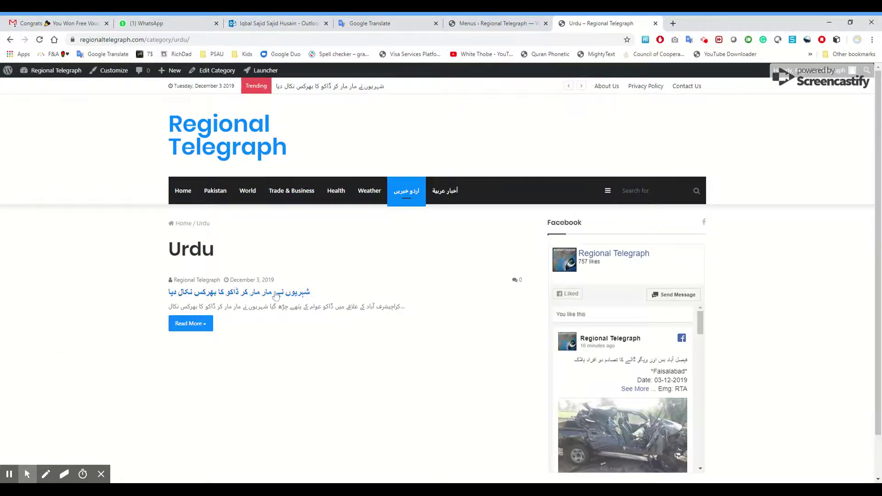
click(251, 297)
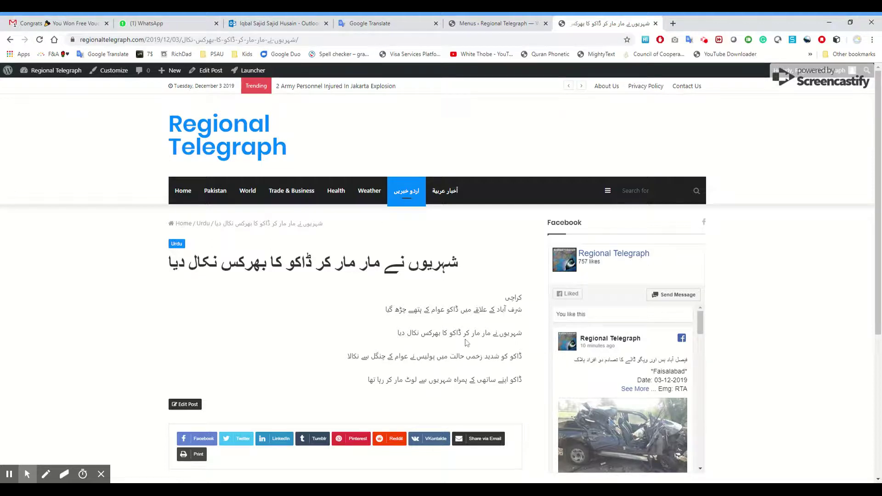
Return to the menu editor, remove the "أخبار عربية" item from the Main Menu and save the menu
click(492, 27)
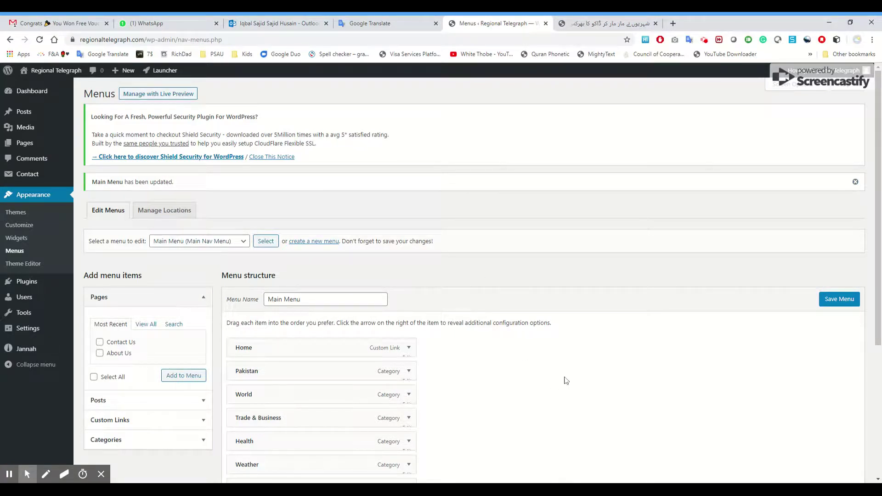
scroll(566, 381, down, 4)
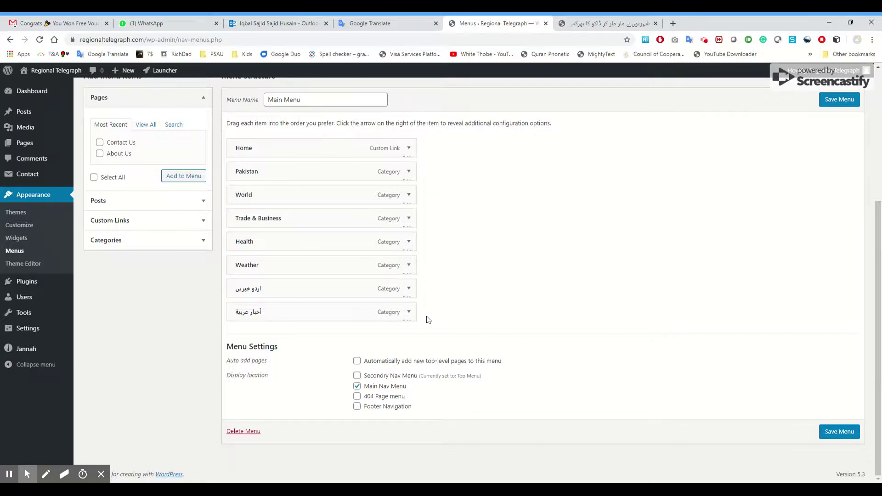
click(408, 312)
scroll(510, 312, down, 1)
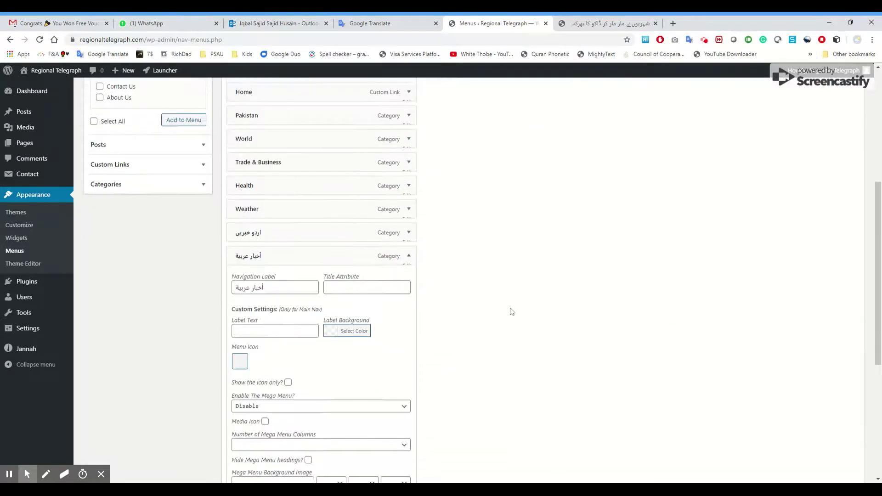
scroll(512, 312, down, 4)
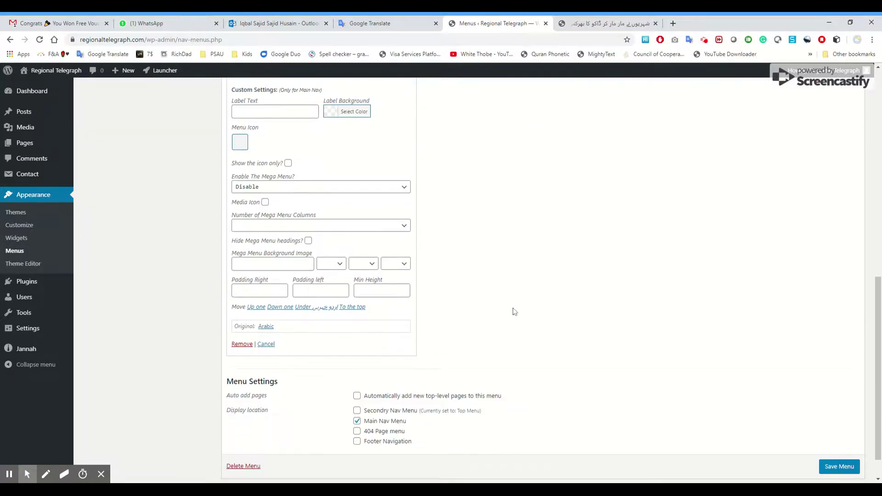
click(243, 345)
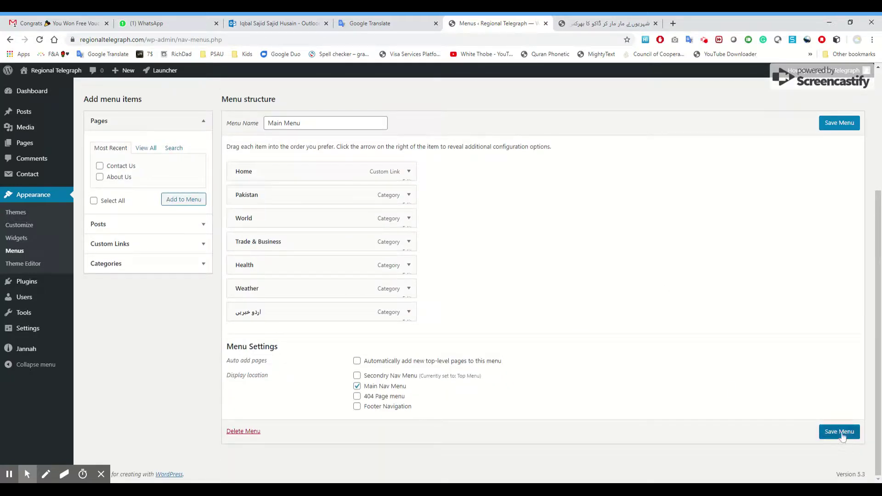
click(841, 433)
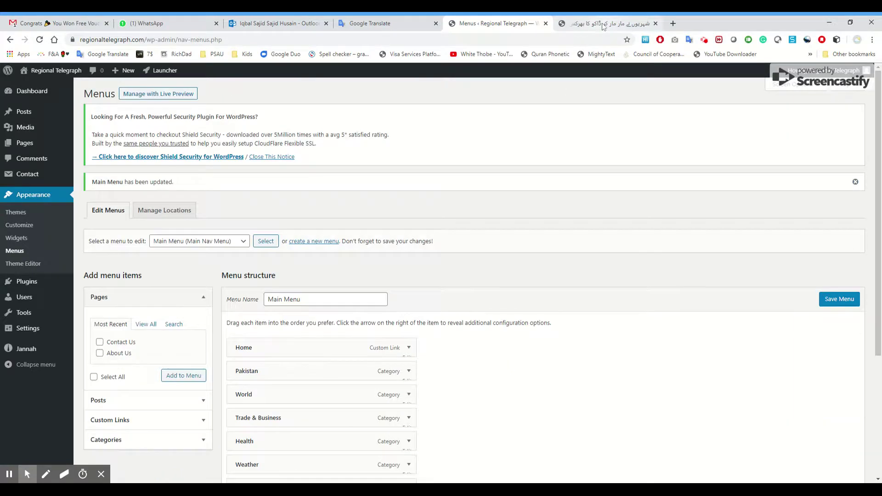
Return to the live site and check the home page's navigation bar for the removed Arabic news entry
click(603, 25)
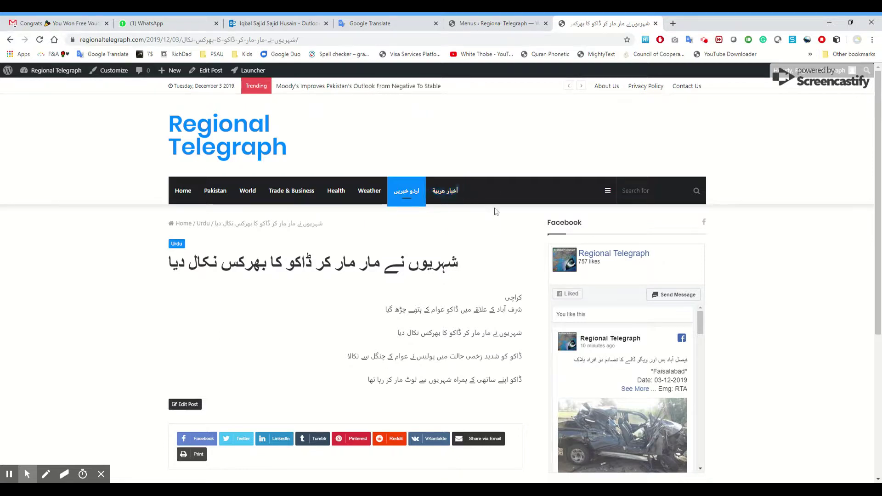
click(448, 196)
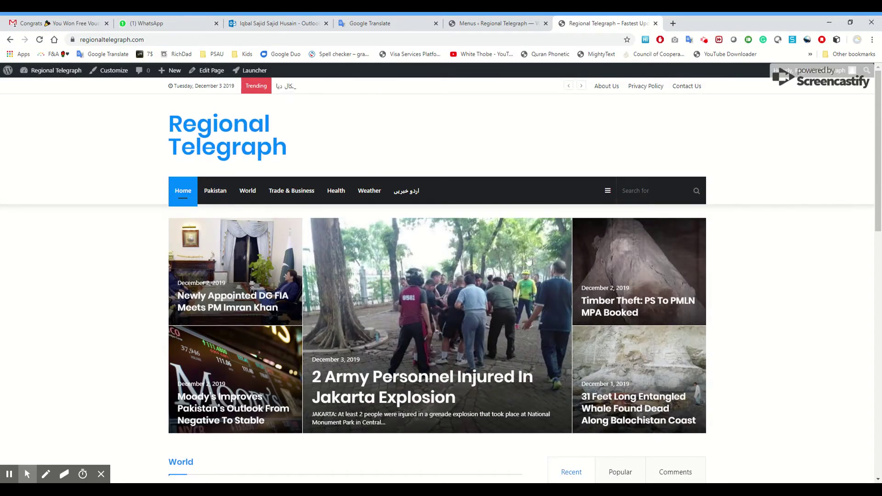
scroll(760, 276, down, 5)
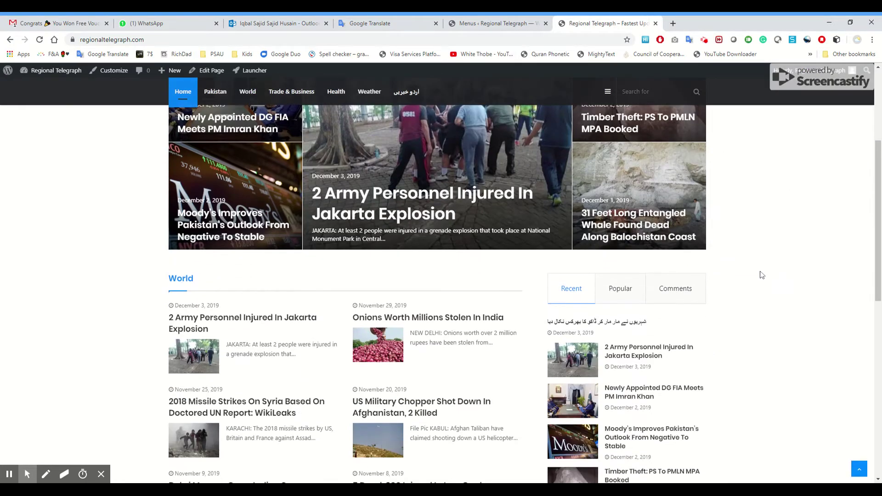
scroll(761, 276, up, 5)
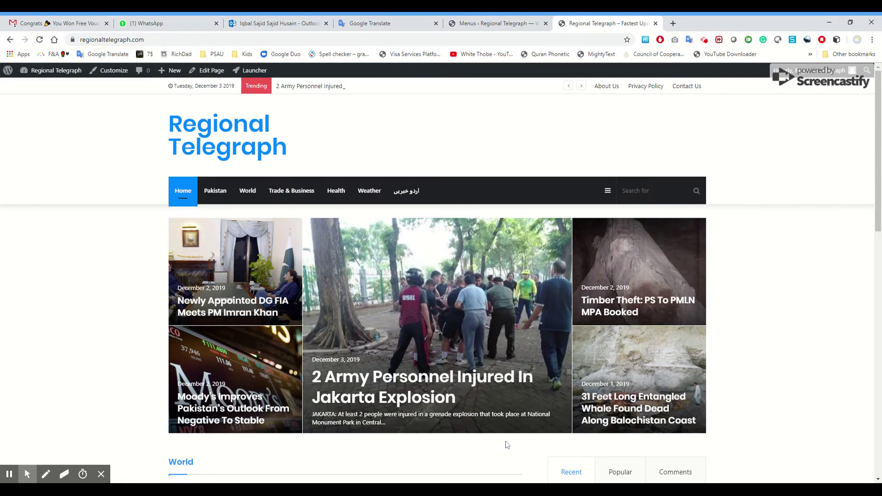